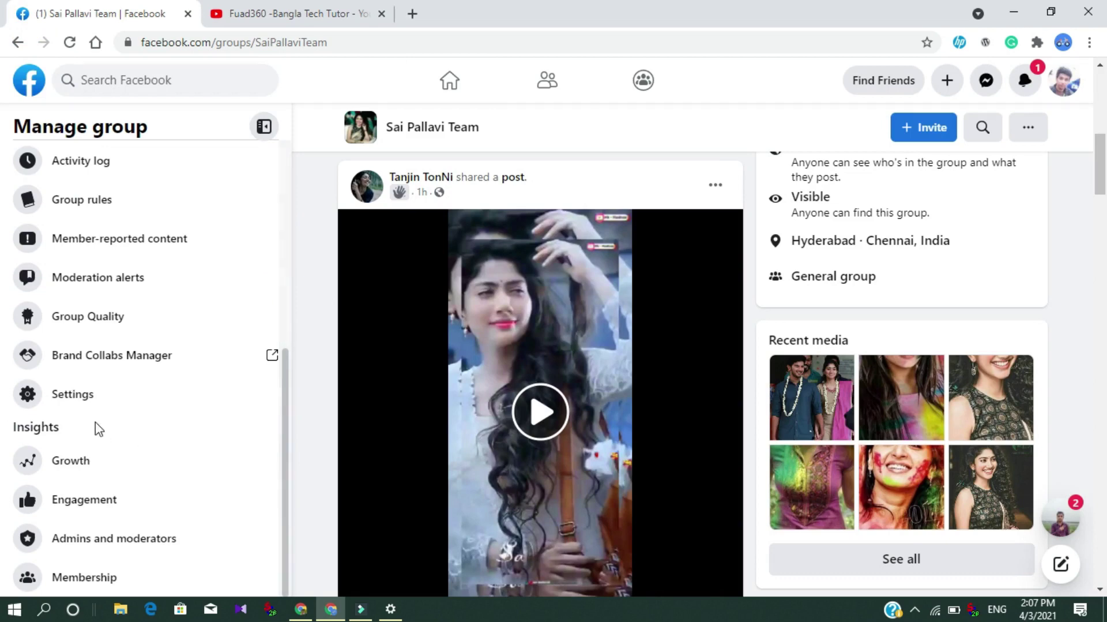
# Open the Sai Pallavi Team group's settings and locate the New public groups experience option.
pyautogui.click(72, 397)
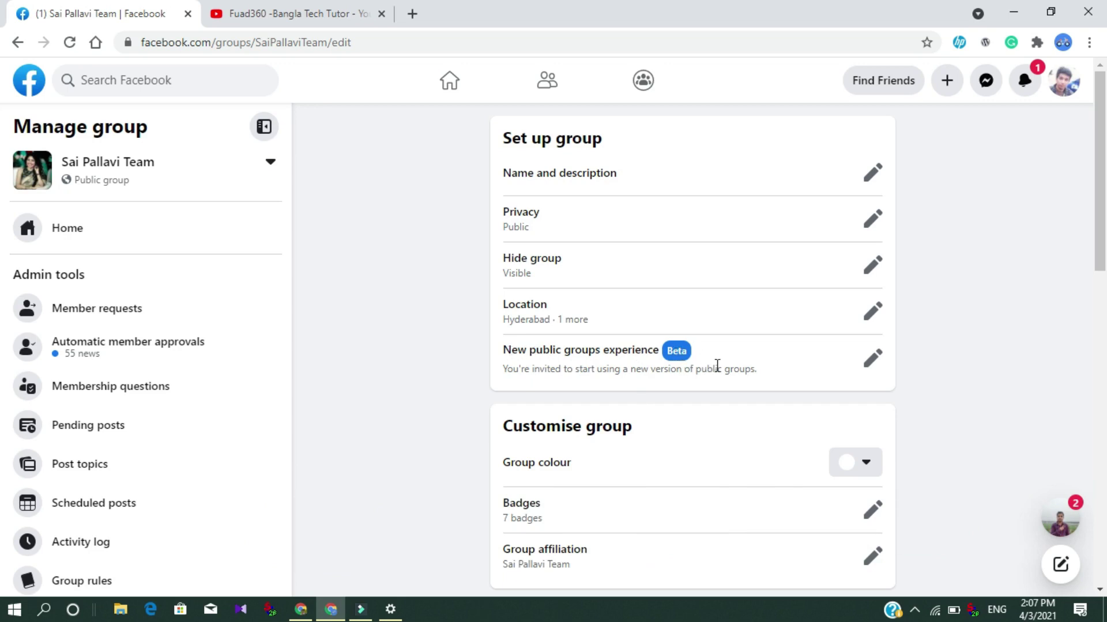
pyautogui.scroll(-1, 655, 244)
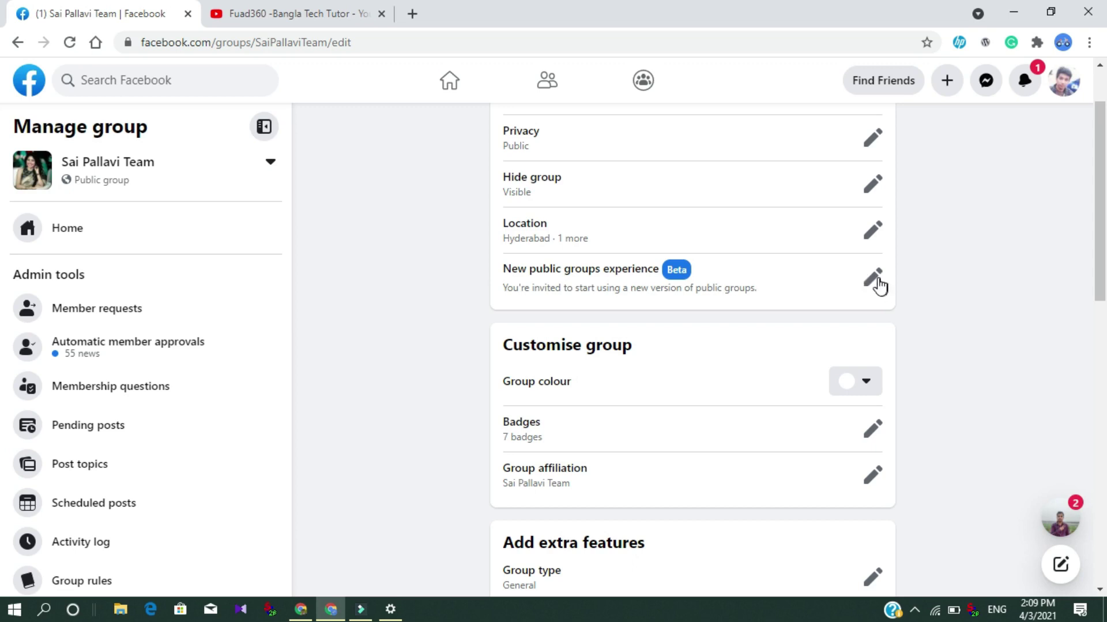
pyautogui.click(637, 272)
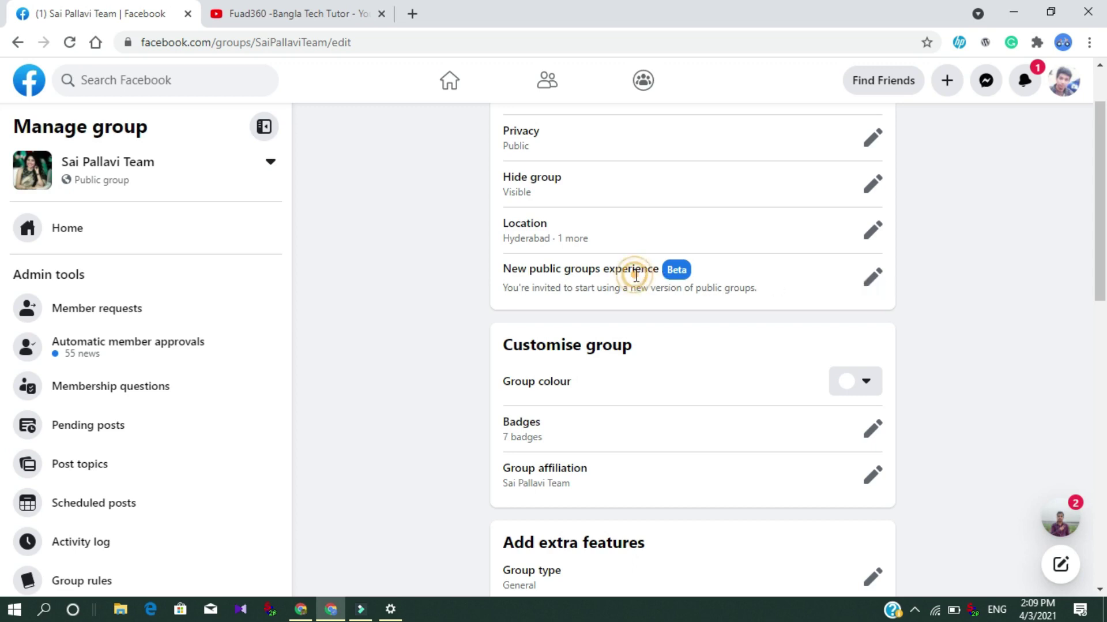
pyautogui.click(627, 276)
# Read through the Changes to public groups introduction for Sai Pallavi Team and exit without setting up.
pyautogui.click(872, 281)
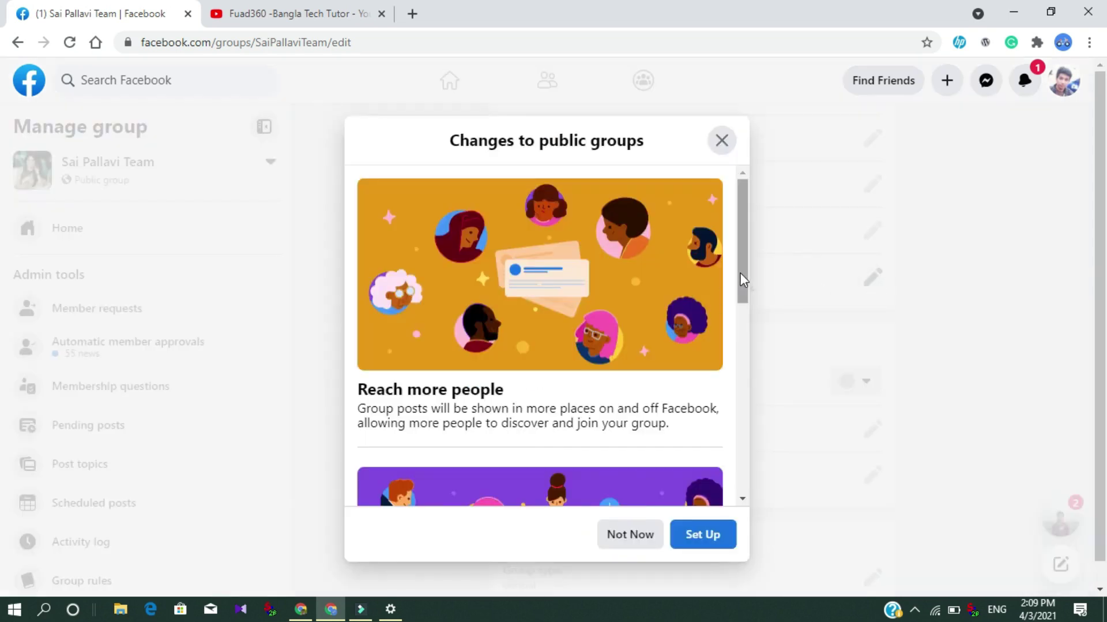
pyautogui.moveTo(741, 279); pyautogui.dragTo(741, 271)
pyautogui.moveTo(743, 273); pyautogui.dragTo(732, 330)
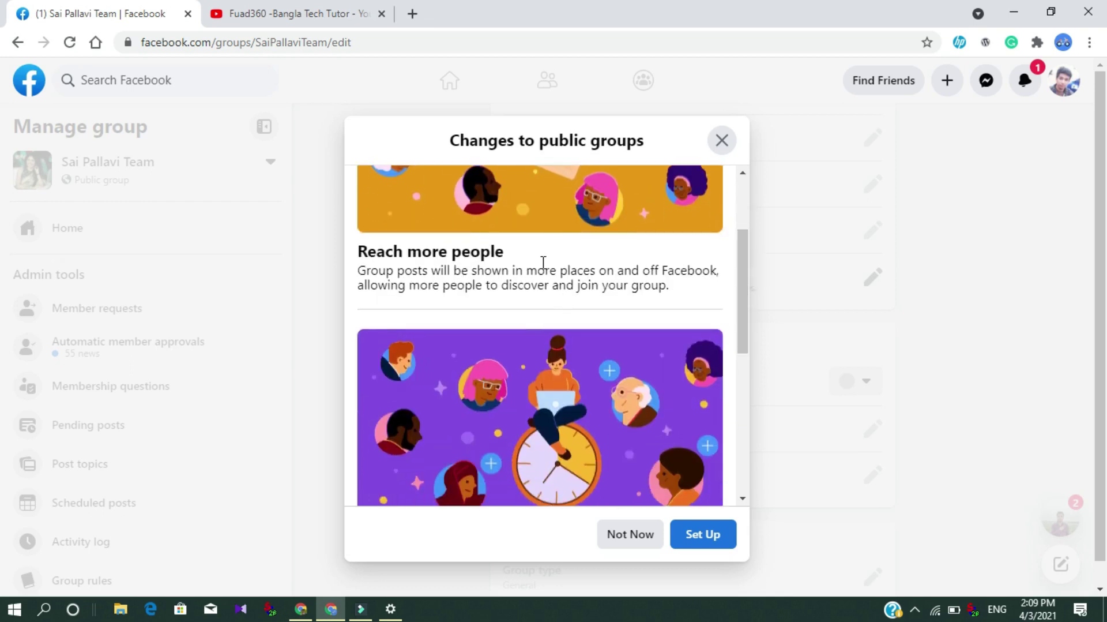
pyautogui.moveTo(746, 269); pyautogui.dragTo(735, 341)
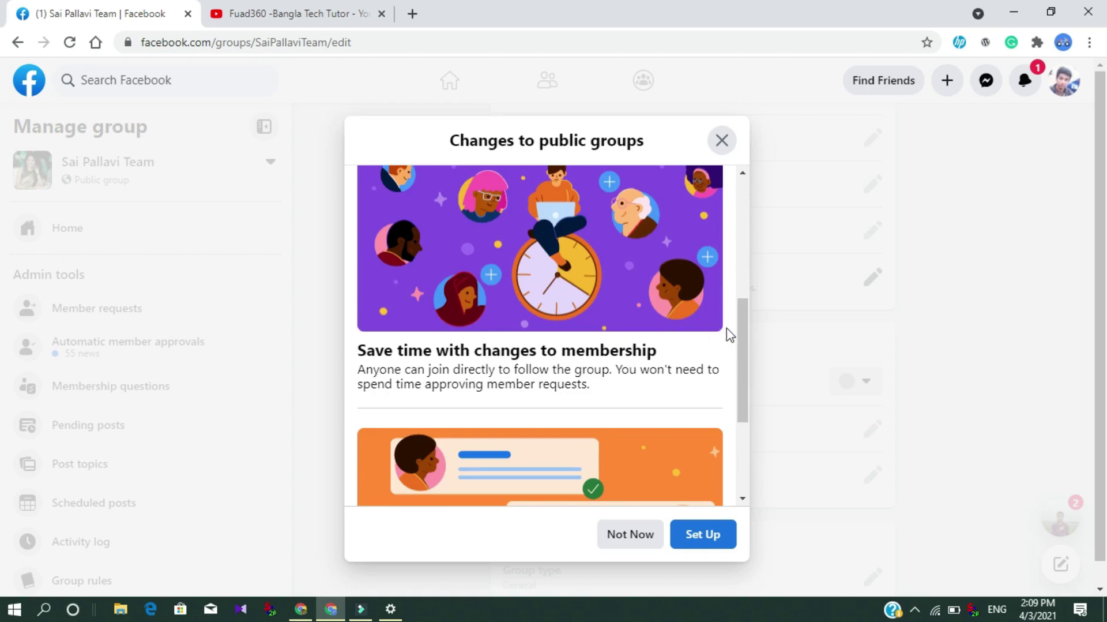
pyautogui.moveTo(742, 356); pyautogui.dragTo(743, 333)
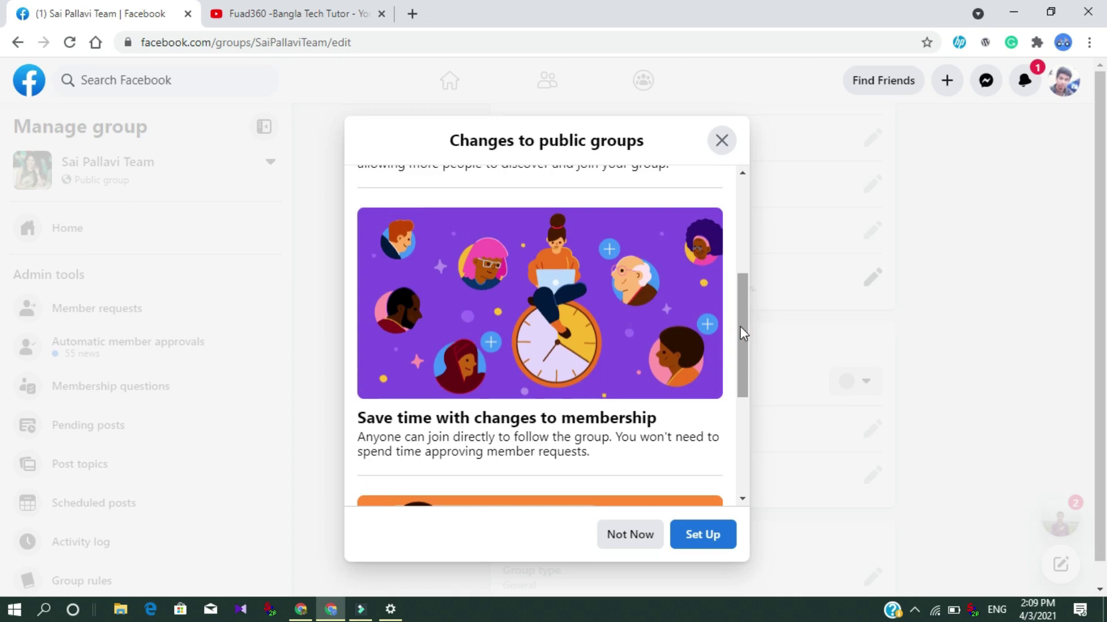
pyautogui.moveTo(741, 327); pyautogui.dragTo(729, 425)
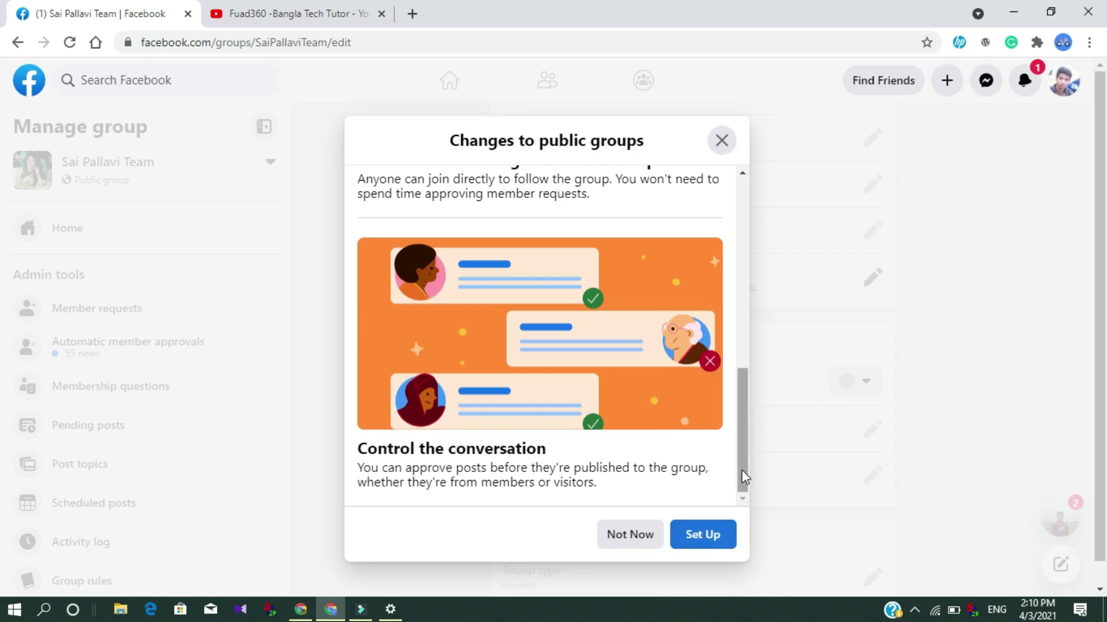
pyautogui.moveTo(744, 476); pyautogui.dragTo(737, 189)
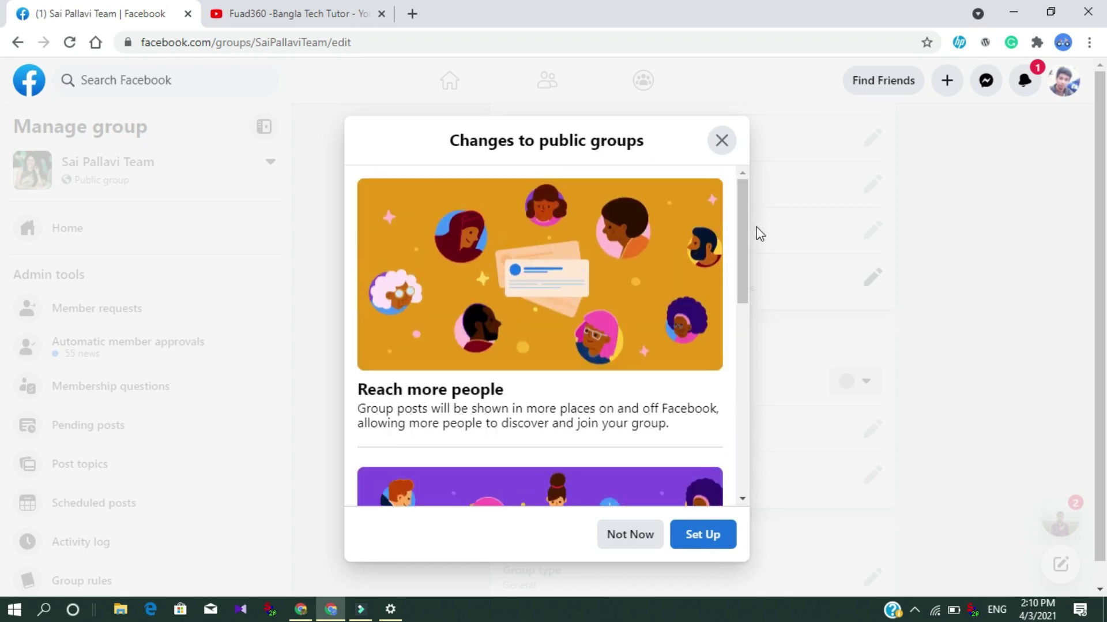
pyautogui.click(742, 222)
pyautogui.click(722, 141)
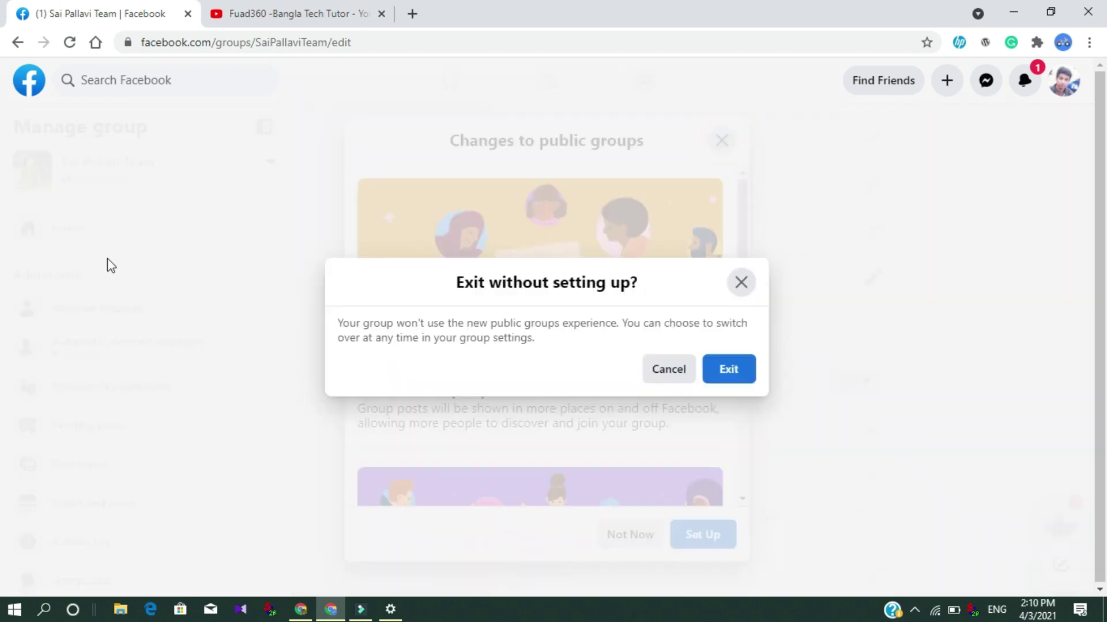
pyautogui.click(730, 372)
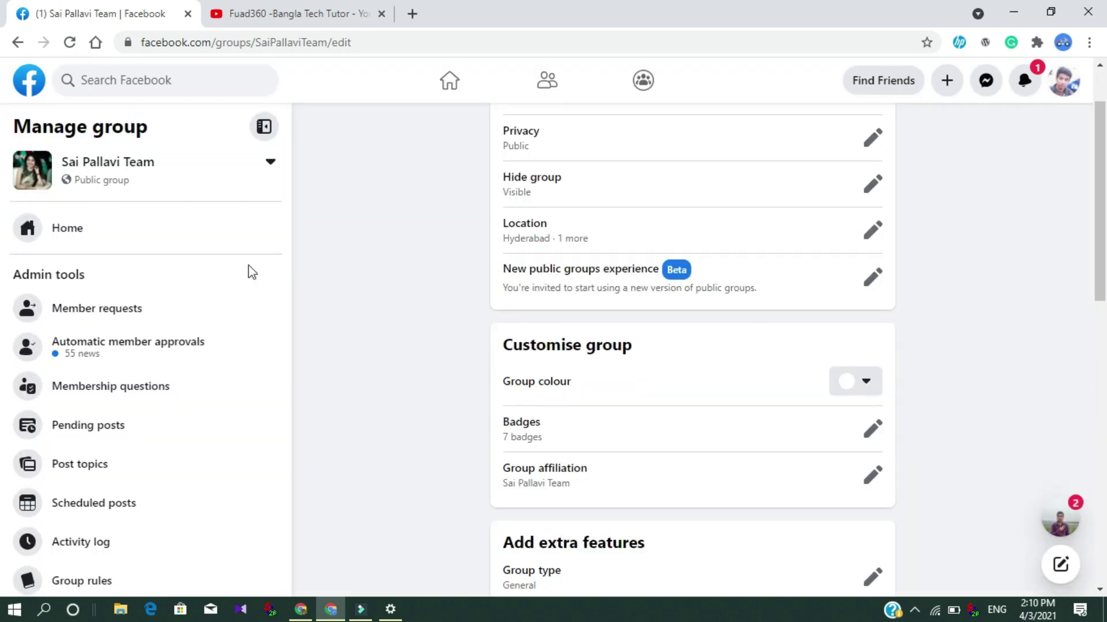
# Check the New public groups experience setting of the প্রথম খবর - First News group, and return to Sai Pallavi Team's settings.
pyautogui.click(101, 188)
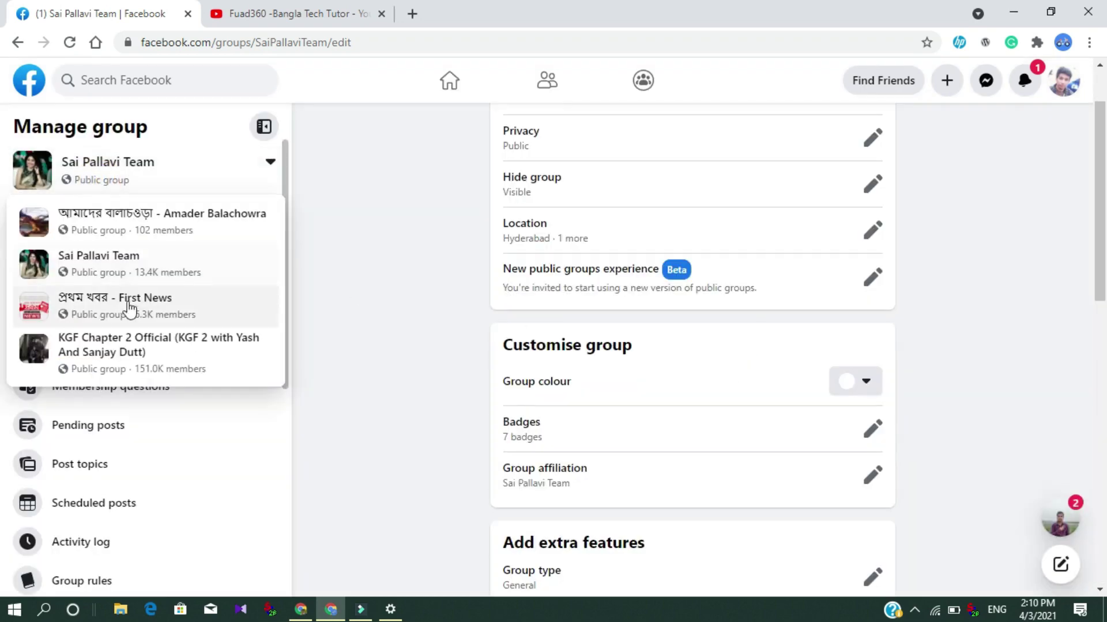
pyautogui.click(103, 303)
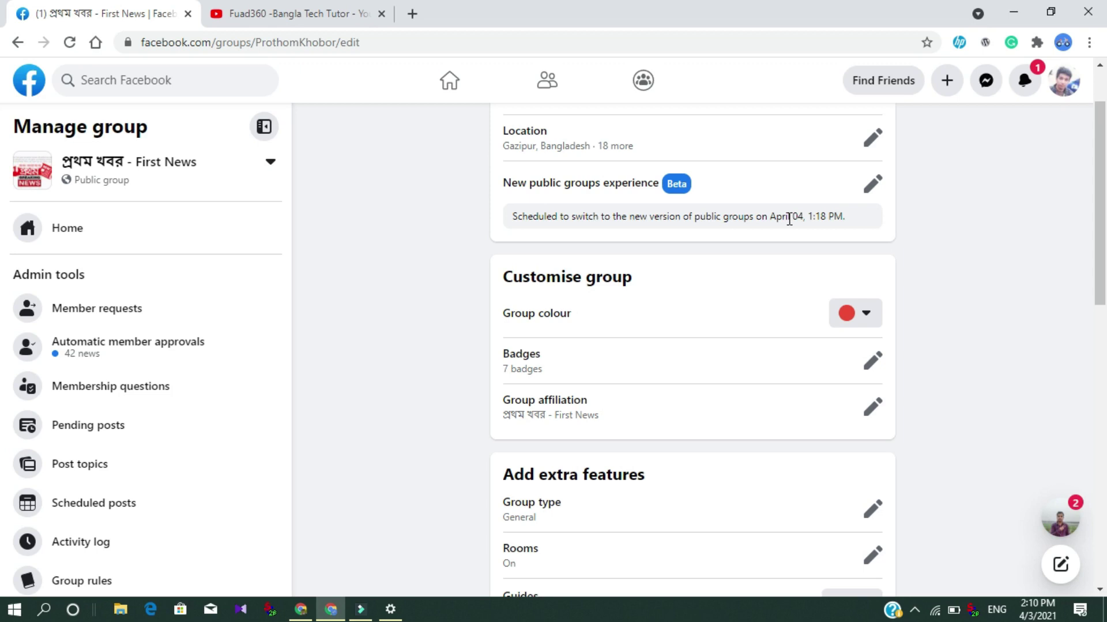
pyautogui.click(173, 175)
pyautogui.click(113, 275)
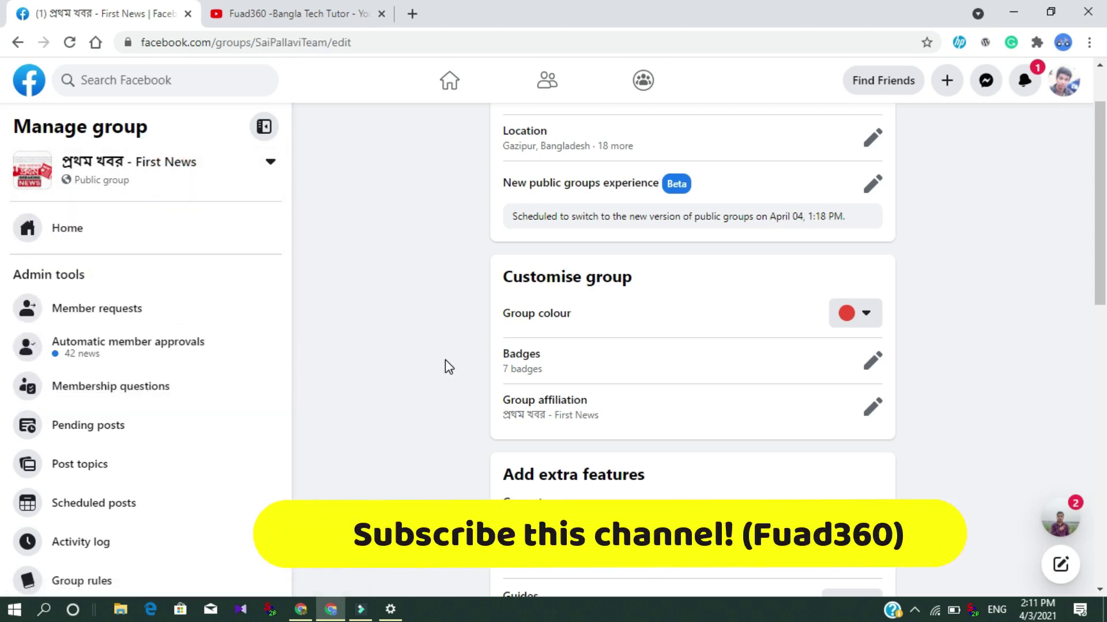
pyautogui.click(393, 291)
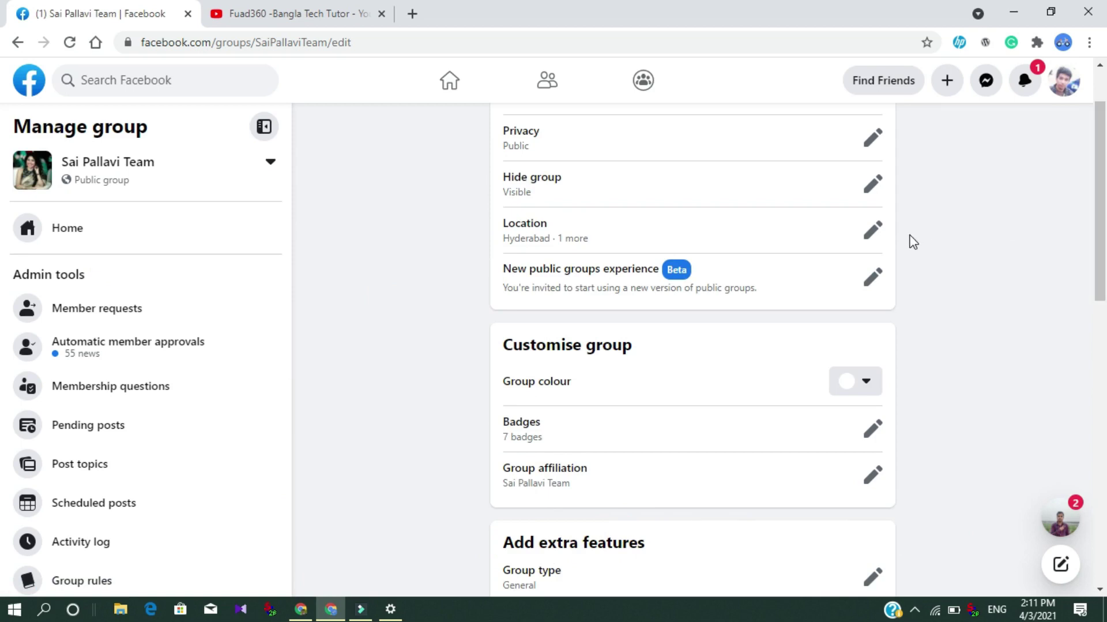
# Set up the New public groups experience for Sai Pallavi Team and confirm the scheduled switch.
pyautogui.click(873, 279)
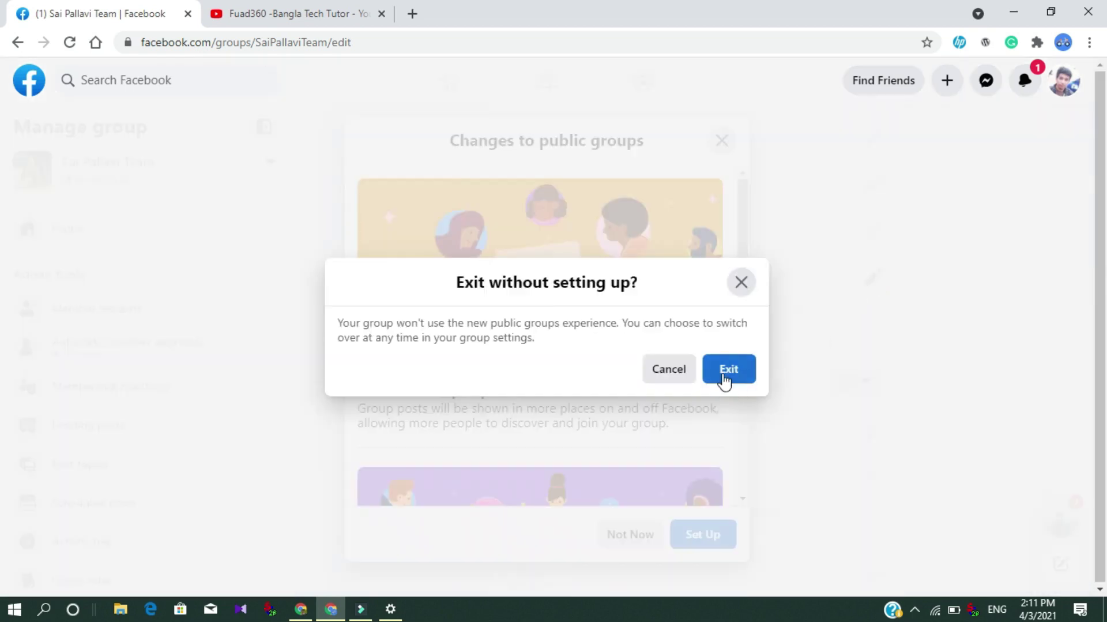
pyautogui.click(724, 371)
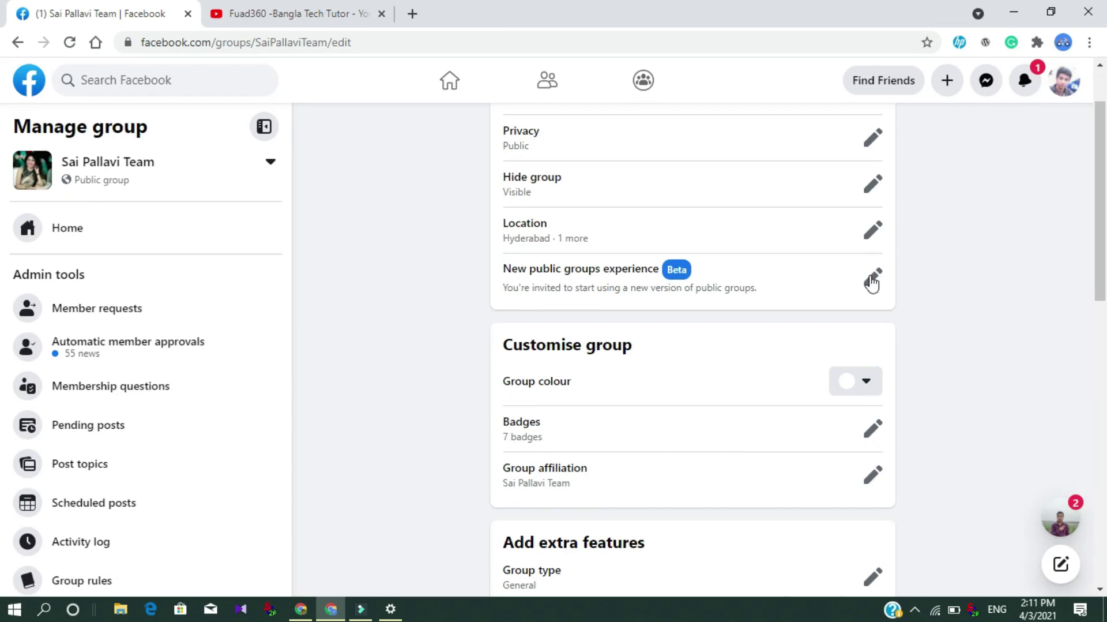
pyautogui.click(872, 279)
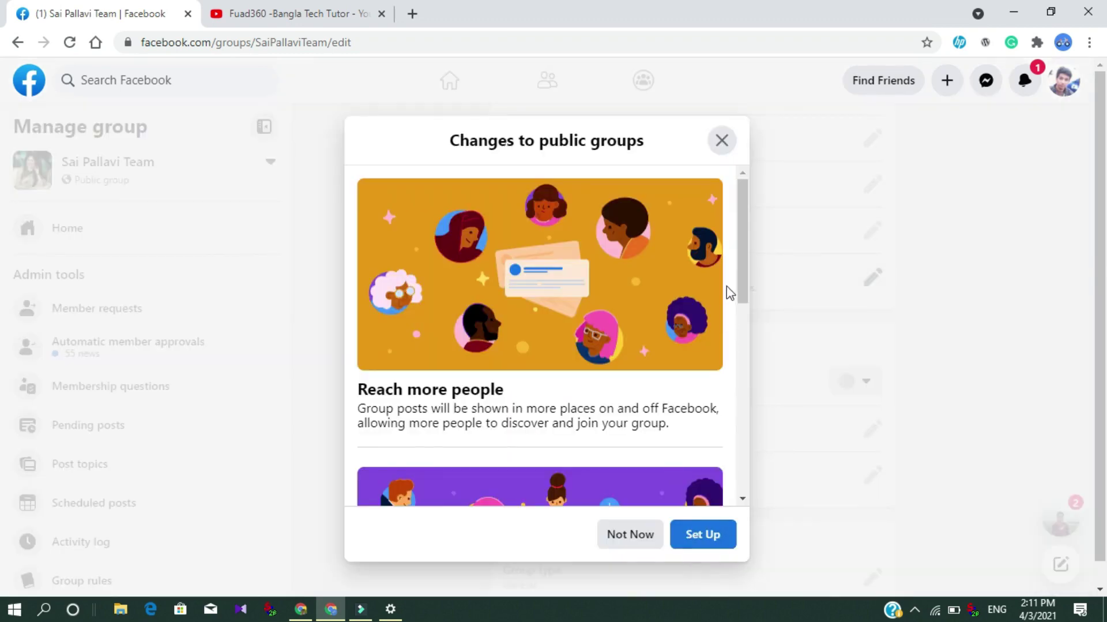
pyautogui.moveTo(743, 278); pyautogui.dragTo(744, 465)
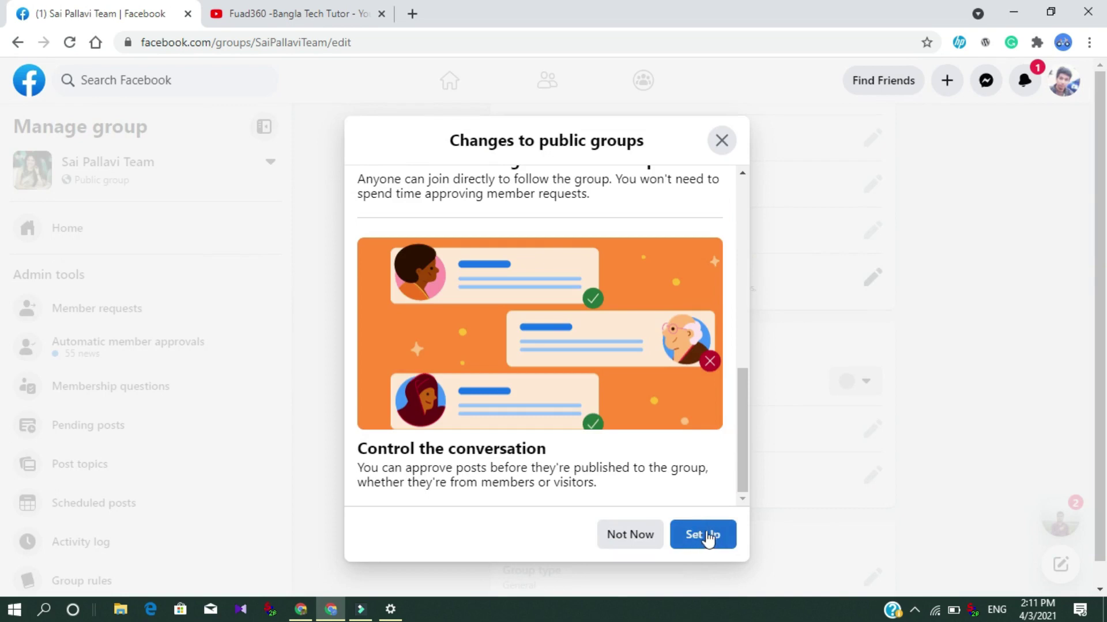
pyautogui.click(709, 537)
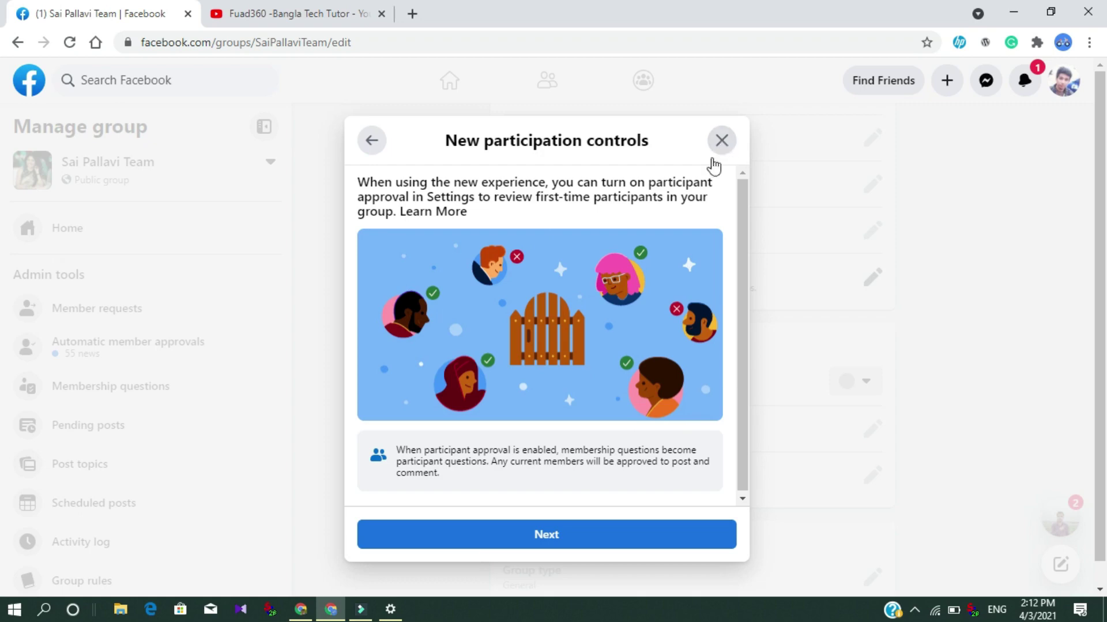
pyautogui.click(559, 535)
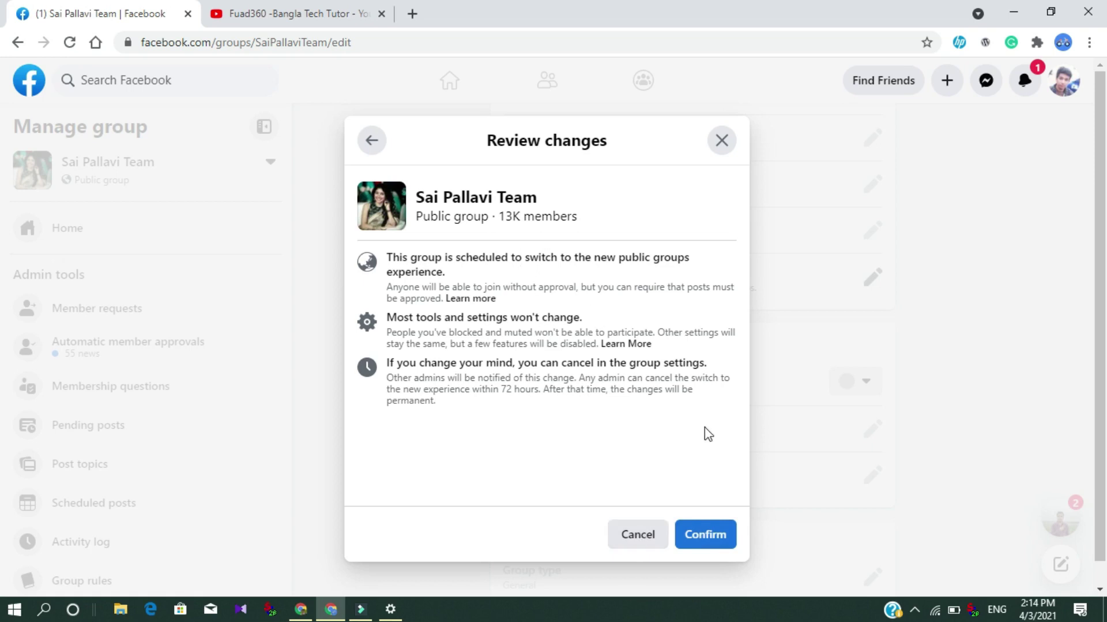
pyautogui.click(706, 535)
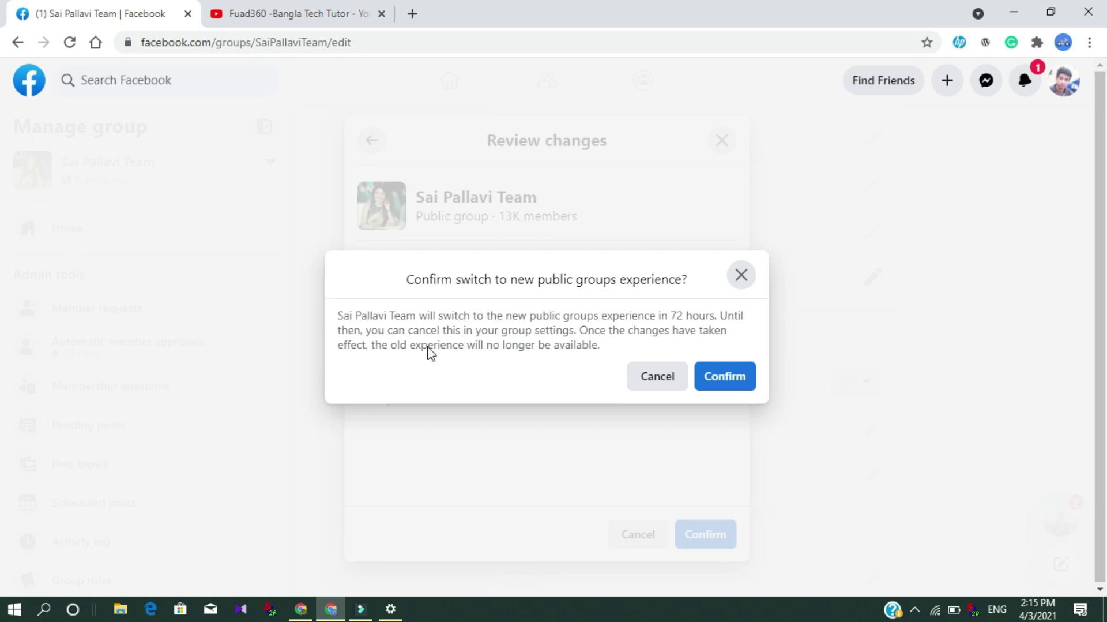
pyautogui.click(730, 385)
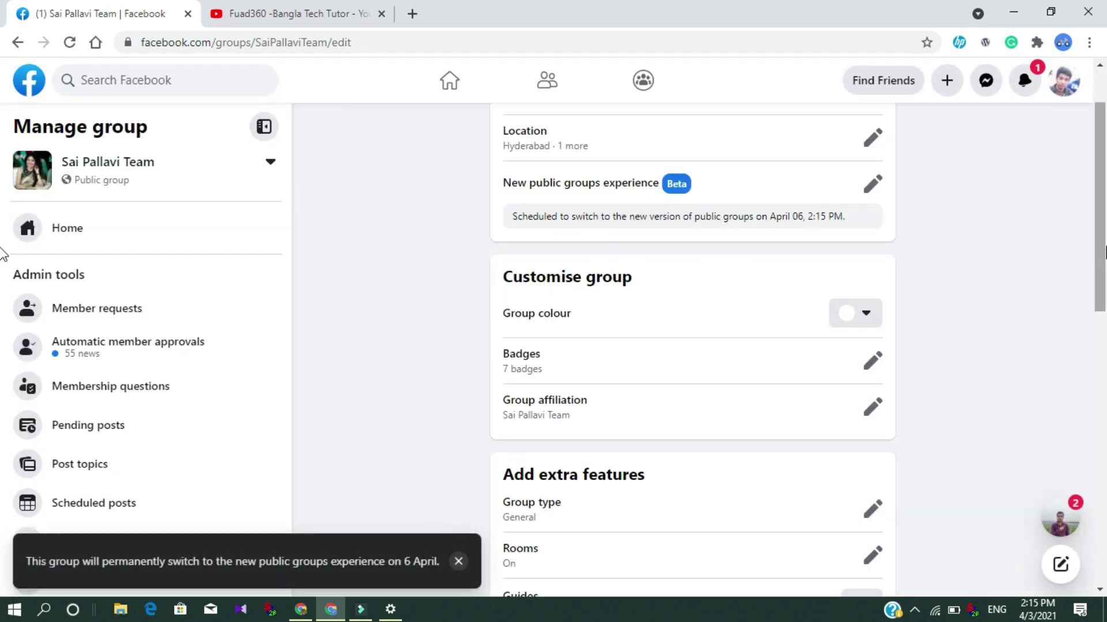
# Cancel Sai Pallavi Team's scheduled switch to the new public groups experience and confirm the cancellation.
pyautogui.scroll(2, 592, 236)
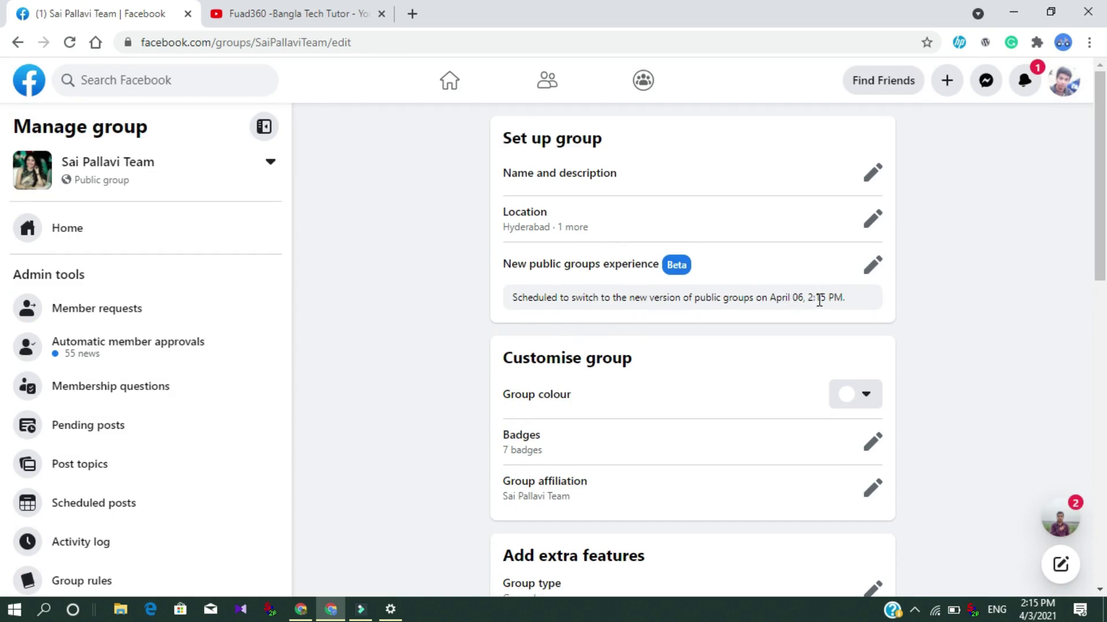
pyautogui.moveTo(1030, 616)
pyautogui.click(871, 270)
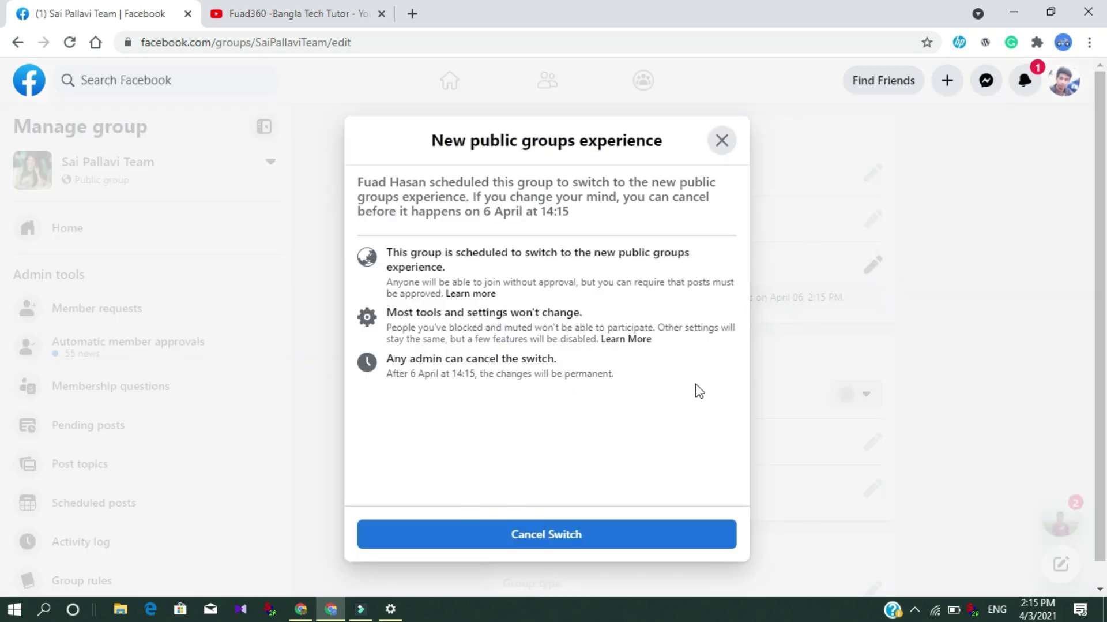
pyautogui.click(524, 538)
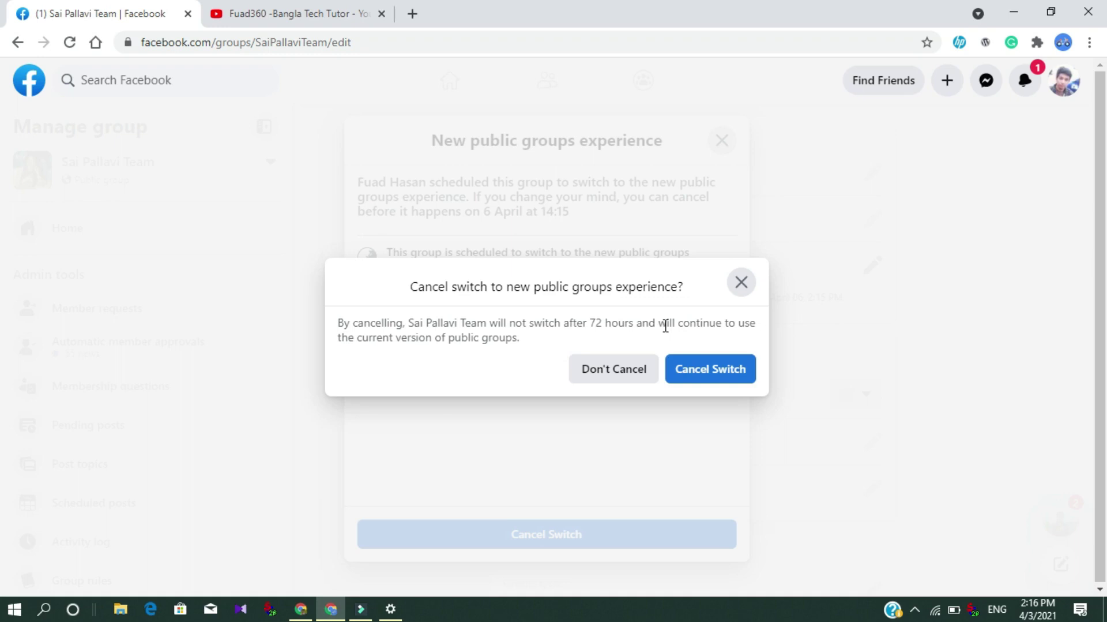
pyautogui.click(713, 372)
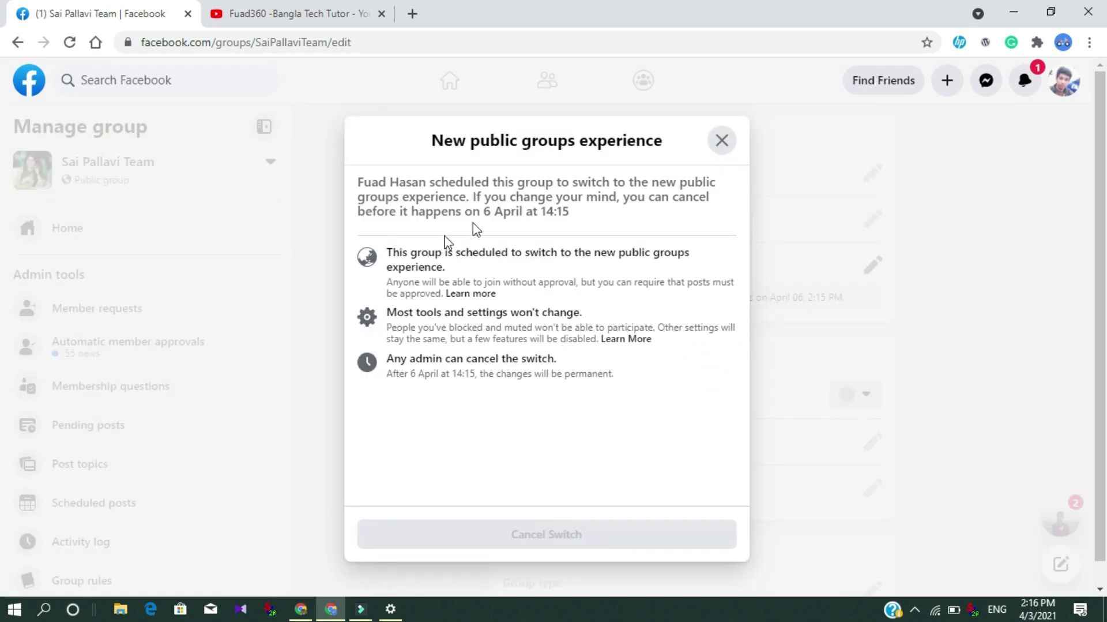